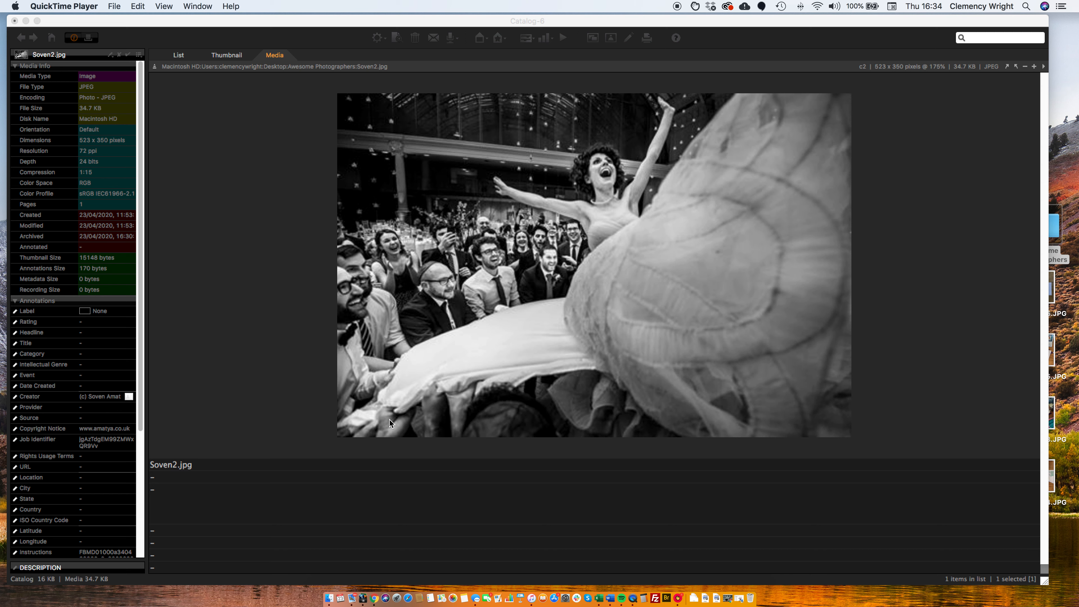
pyautogui.click(308, 474)
pyautogui.click(196, 465)
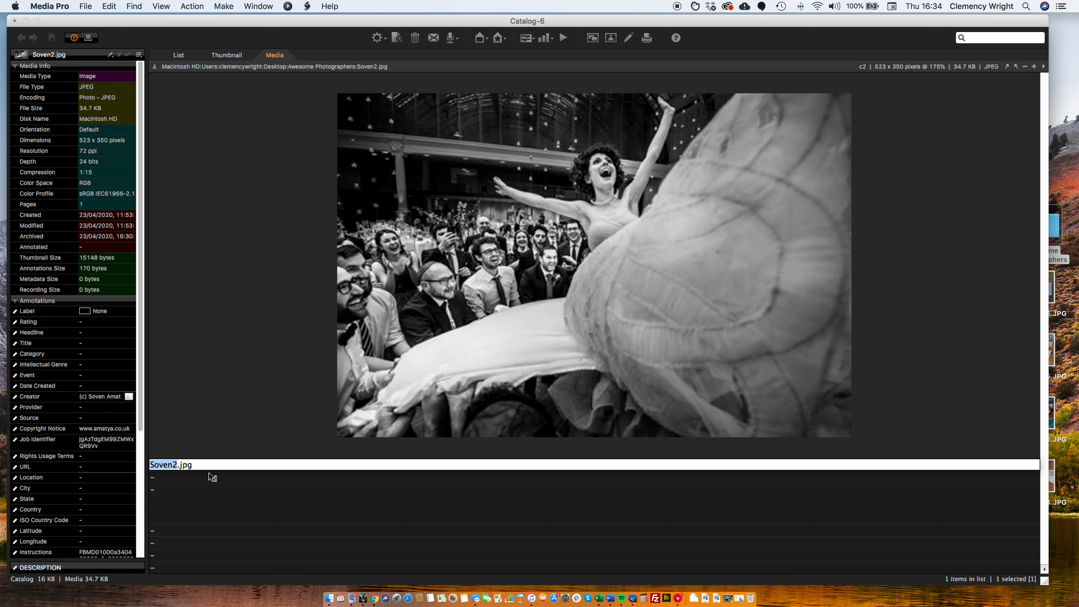
pyautogui.click(209, 478)
pyautogui.click(346, 403)
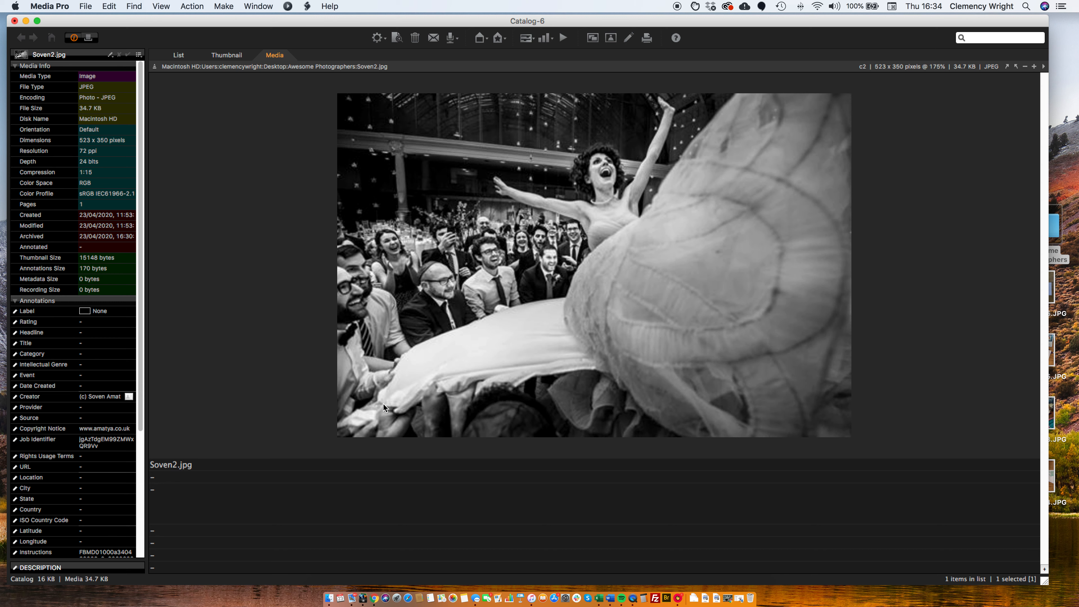
# Paste the headline "Woman dancing in white dress at celebratory event, Royal Horticultural Halls, London, England" into the photo's empty headline field
pyautogui.click(374, 477)
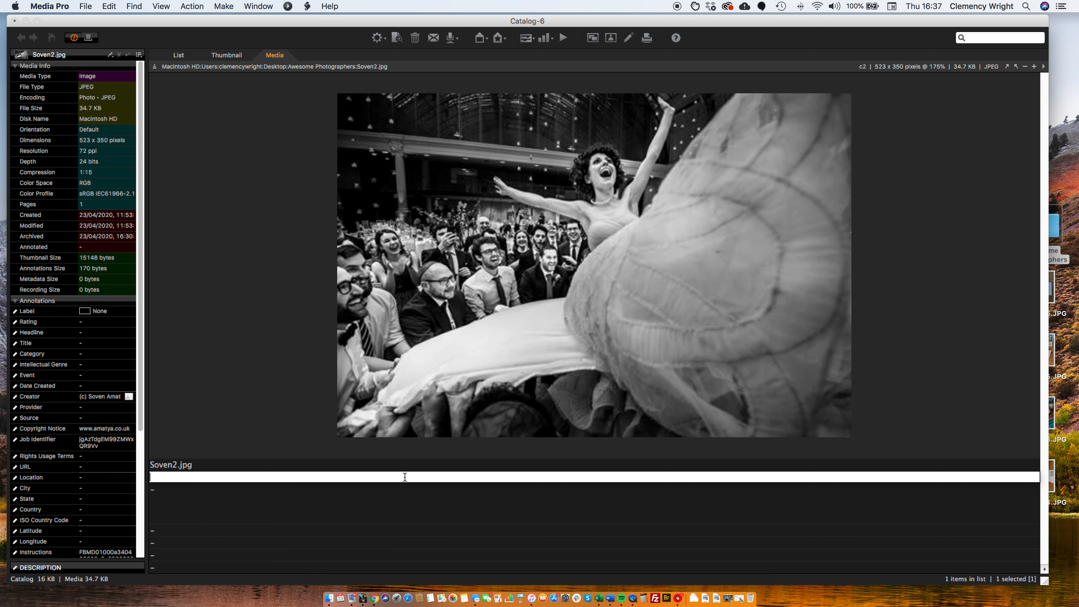
pyautogui.press('super+Tab')
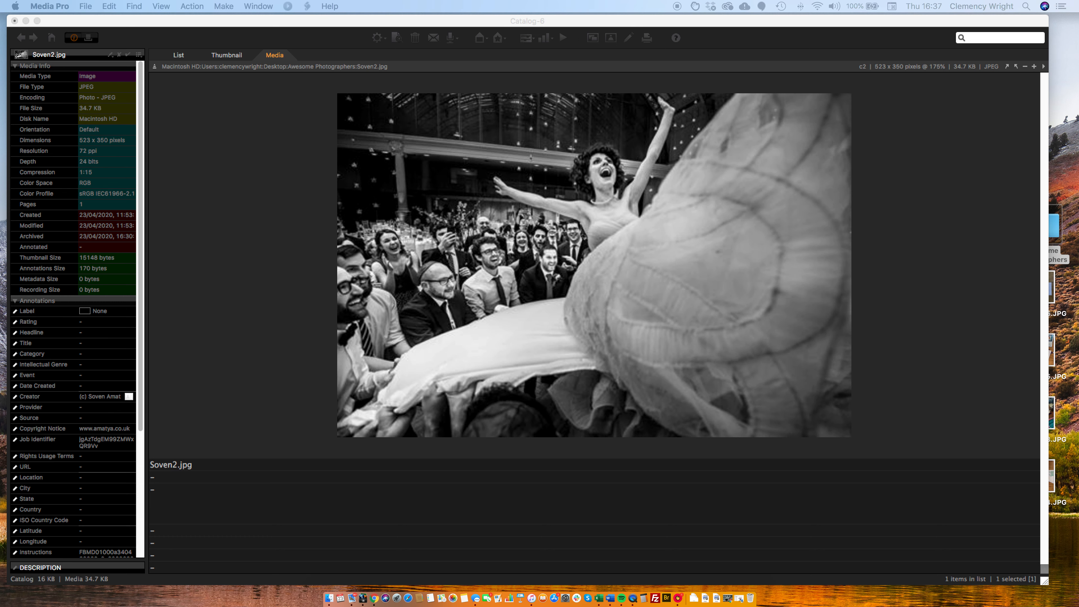
pyautogui.click(297, 497)
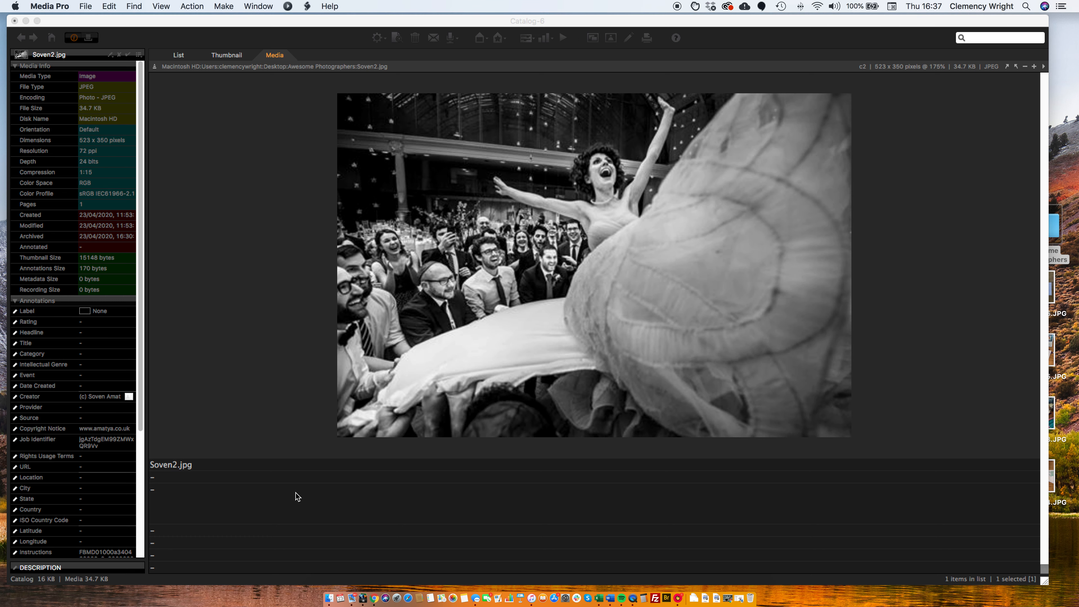
pyautogui.click(296, 479)
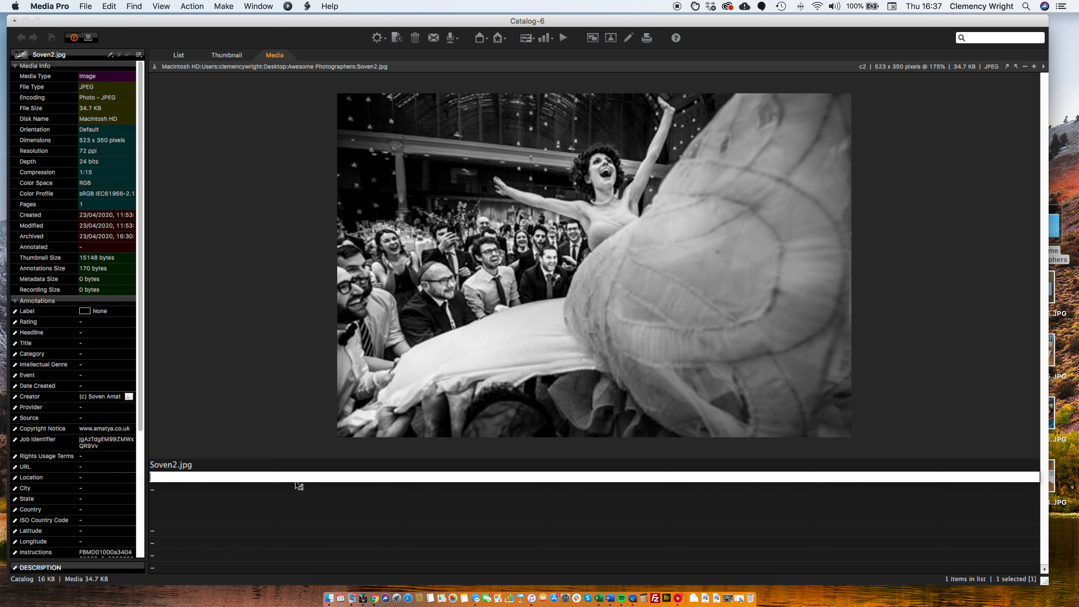
pyautogui.write('Woman dancing in white dress at celebratory event, Royal Horticultural Halls, London, England')
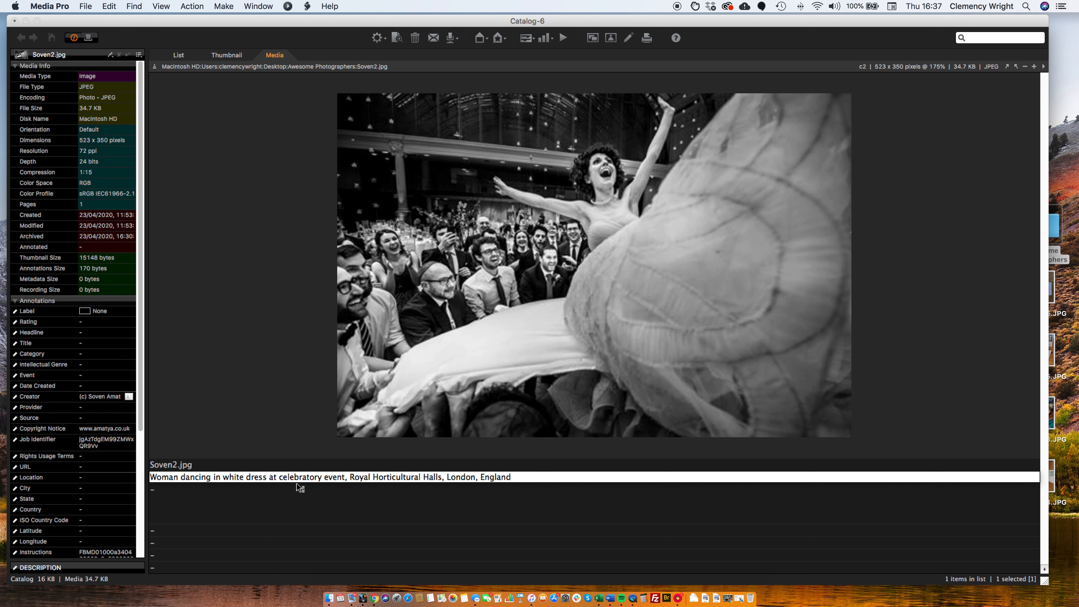
pyautogui.click(301, 492)
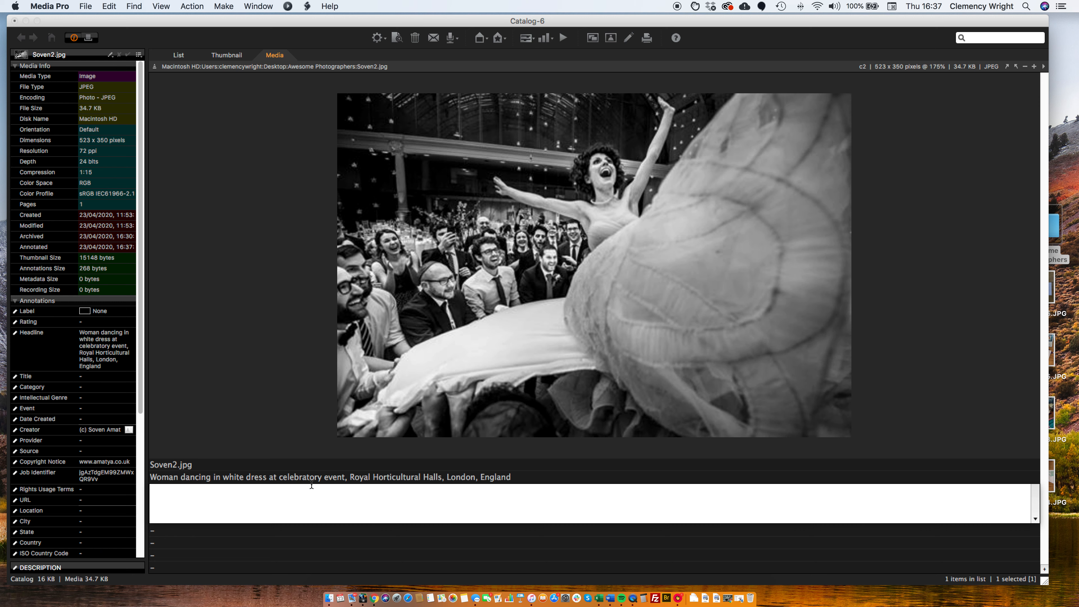
pyautogui.click(312, 481)
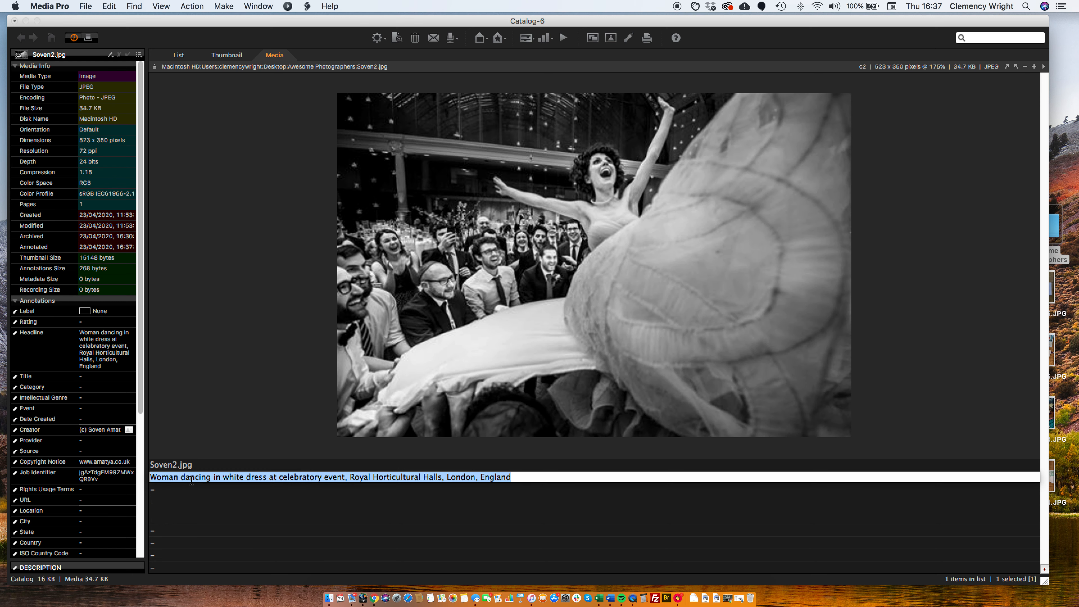
pyautogui.click(355, 477)
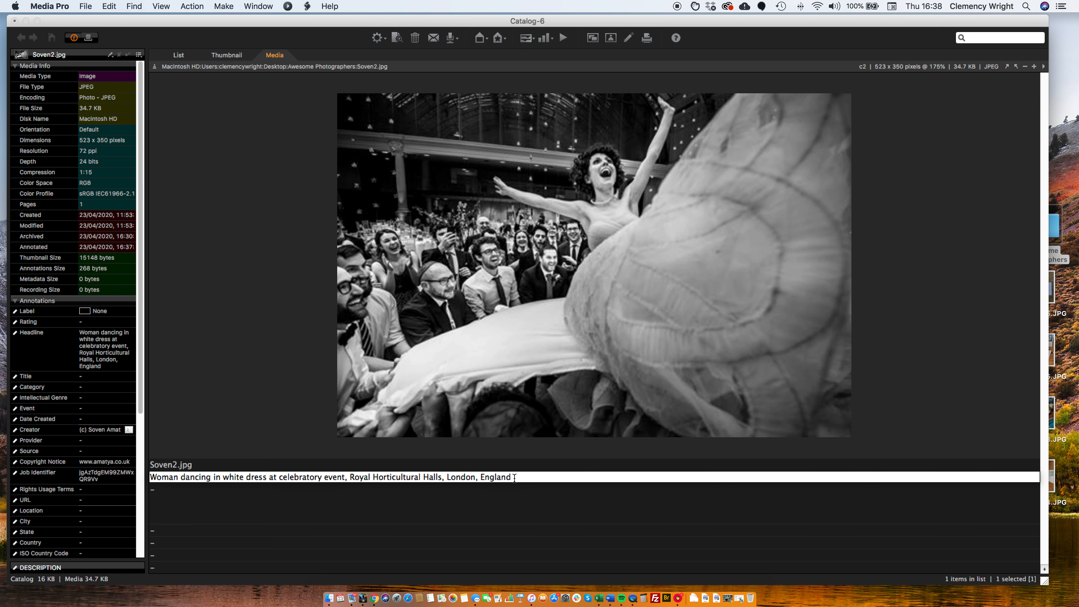
pyautogui.click(513, 478)
pyautogui.click(519, 544)
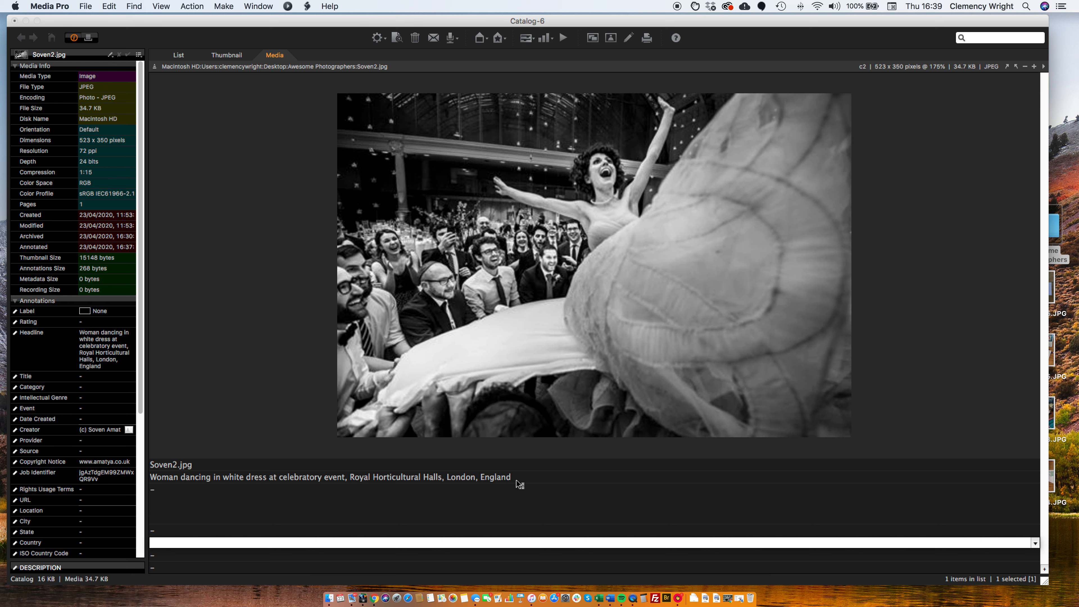
pyautogui.click(519, 479)
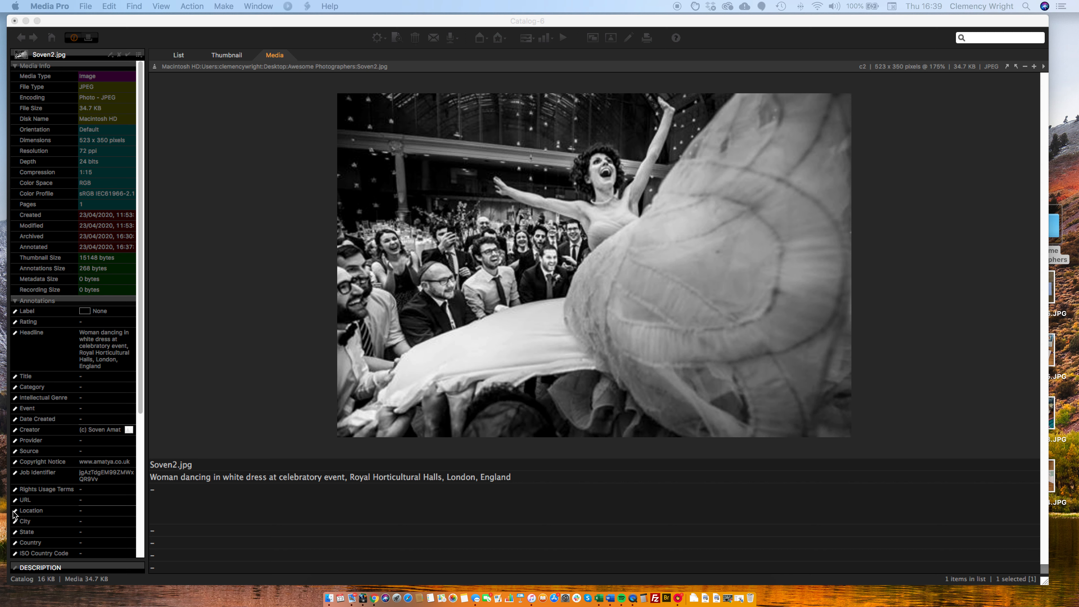
# Paste the prepared keyword list, running from "horizontal, indoors, large group of people" to "individuality, characters, portrait", into the photo's keywords field
pyautogui.click(302, 506)
pyautogui.click(302, 505)
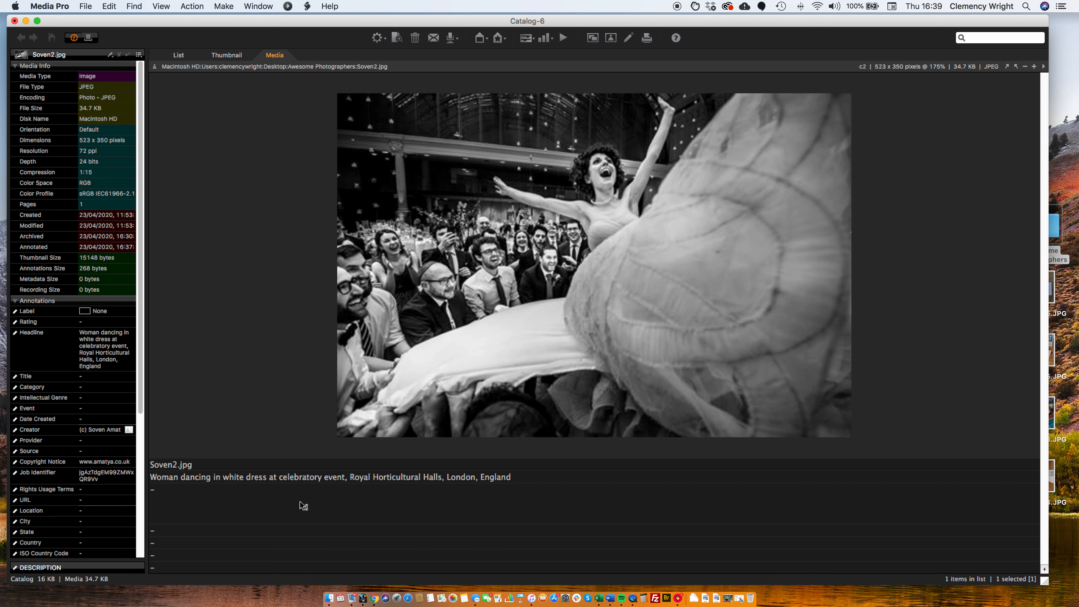
pyautogui.click(303, 506)
pyautogui.write('horizontal, indoors, large group of people, black and white, royal horticultural halls, london, england, uk, united kingdom, great britain, europe, man, woman, adult, beauty, real people, arms raised, arms out, action, dress, life events, excitement, smiling, elegance, style, fashion, wearing, clothing, white colour, mouth open, celebration, party, tradition, crowd, watching, fun, dancing, vitality, energy, carefree, confidence, joy, standing out from the crowd, performance, vintage, candid, individuality, characters, portrait')
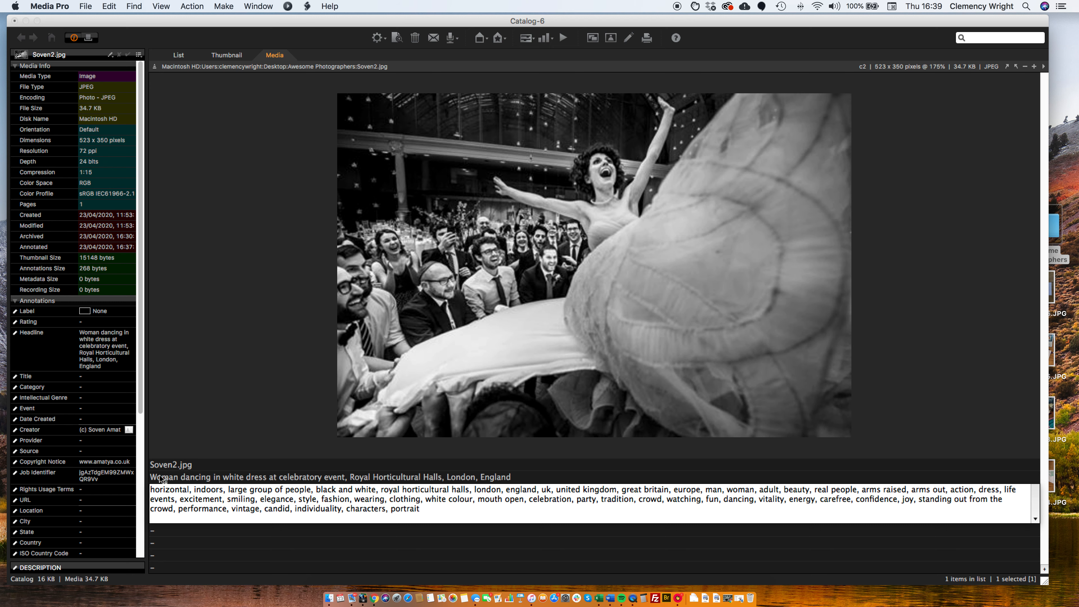
pyautogui.click(161, 480)
# Highlight "celebratory event" and "Royal Horticultural Halls, London, England" in the headline to review the event and location wording
pyautogui.click(160, 479)
pyautogui.click(161, 478)
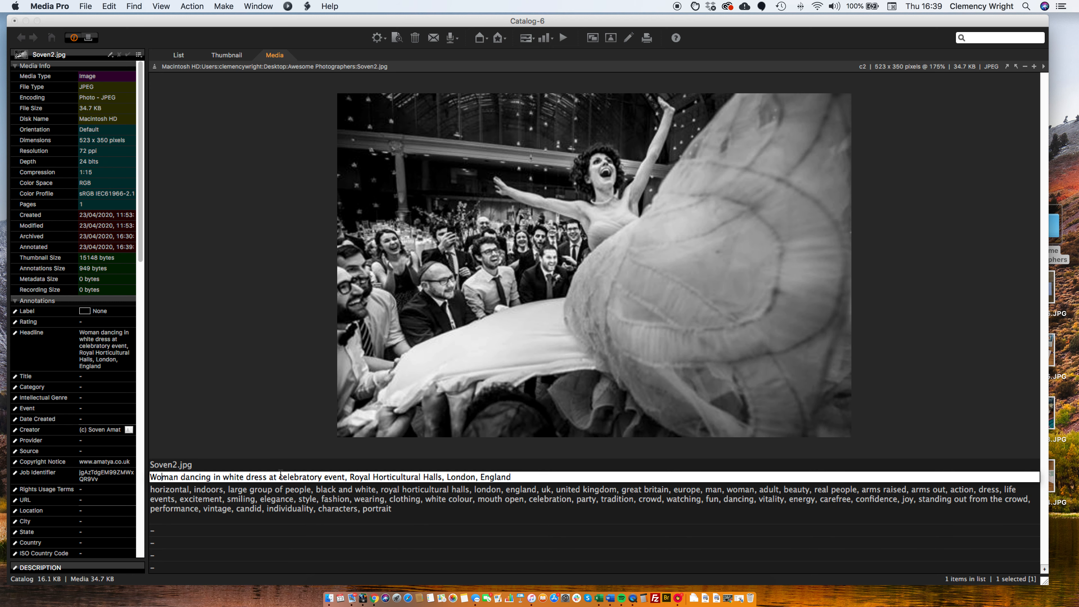
pyautogui.moveTo(280, 477); pyautogui.dragTo(344, 477)
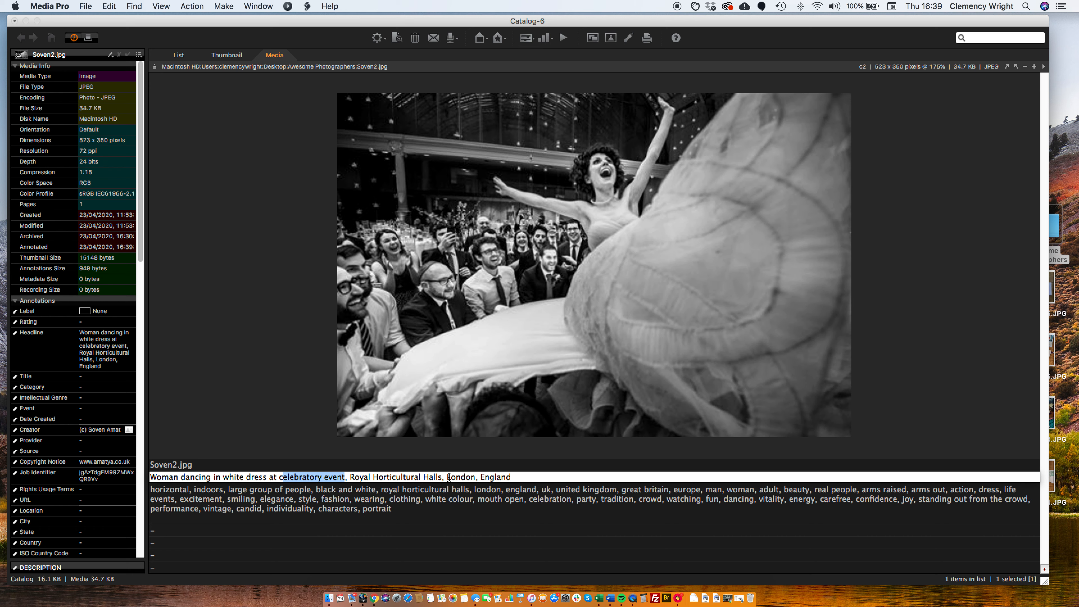
pyautogui.moveTo(349, 476); pyautogui.dragTo(538, 473)
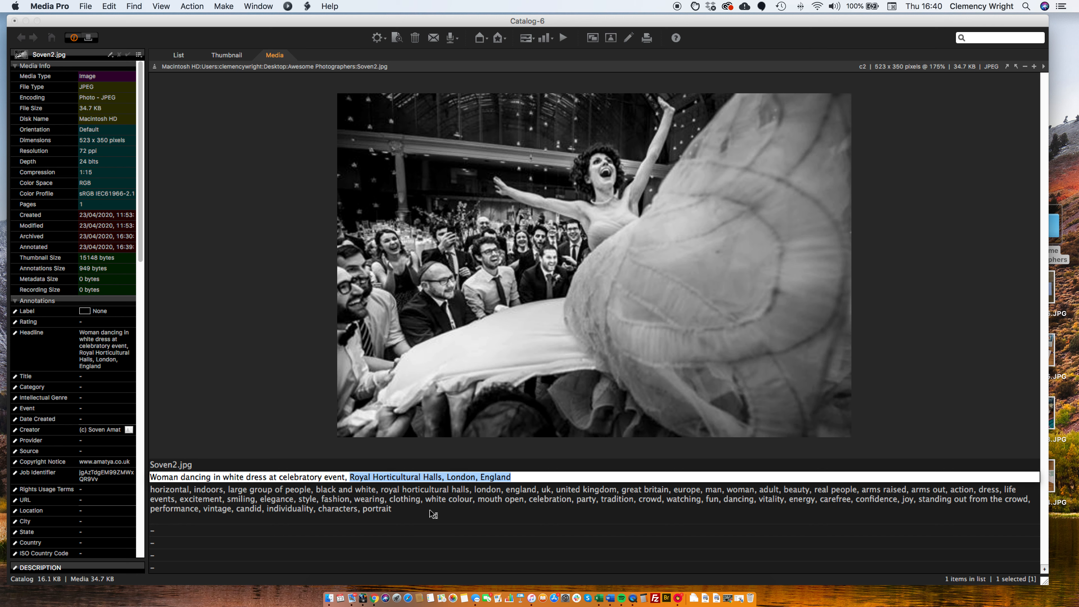
# Review the descriptive keywords in the list, highlighting "horizontal" and "black and white"
pyautogui.click(403, 504)
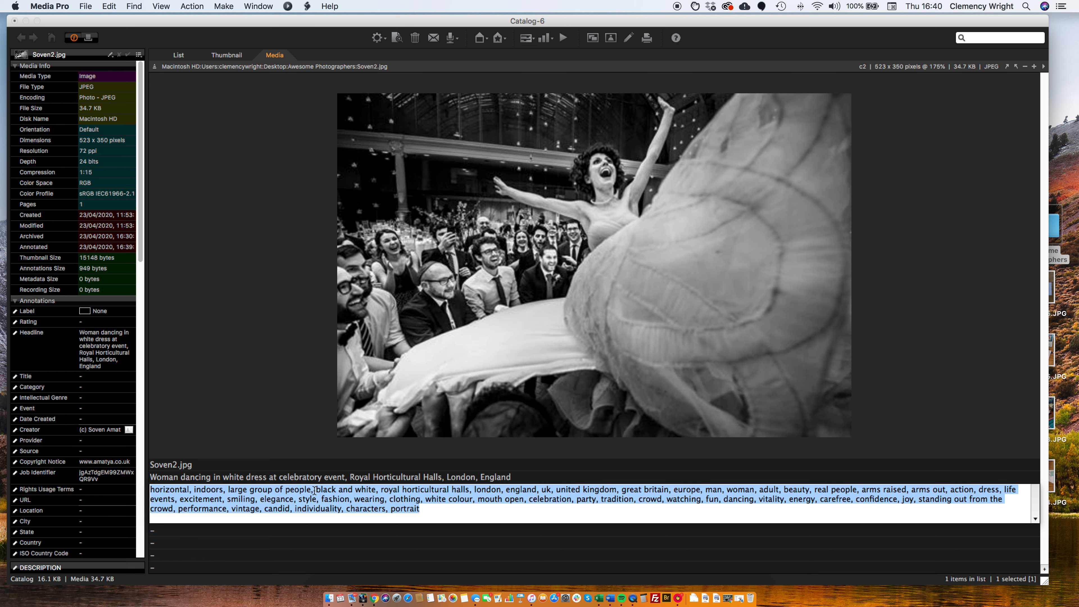
pyautogui.click(328, 491)
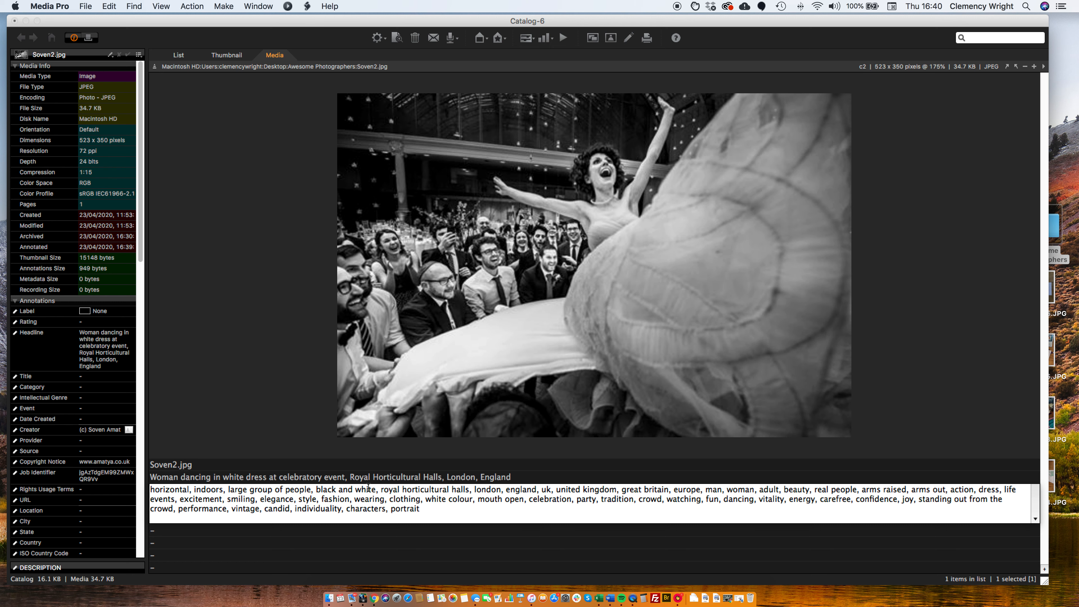
pyautogui.doubleClick(159, 490)
pyautogui.click(331, 488)
pyautogui.moveTo(317, 489); pyautogui.dragTo(375, 489)
pyautogui.click(319, 490)
pyautogui.click(753, 498)
pyautogui.moveTo(752, 499); pyautogui.dragTo(759, 499)
pyautogui.click(554, 480)
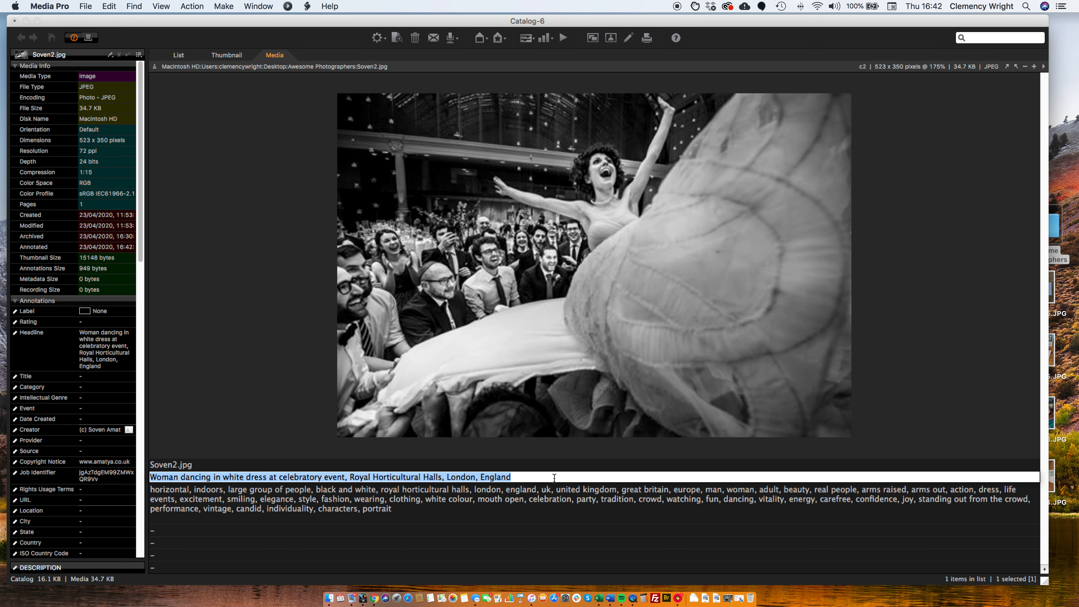
# Examine the conceptual and detail keywords in the list, highlighting "confidence", "wearing" and "mouth open"
pyautogui.click(562, 493)
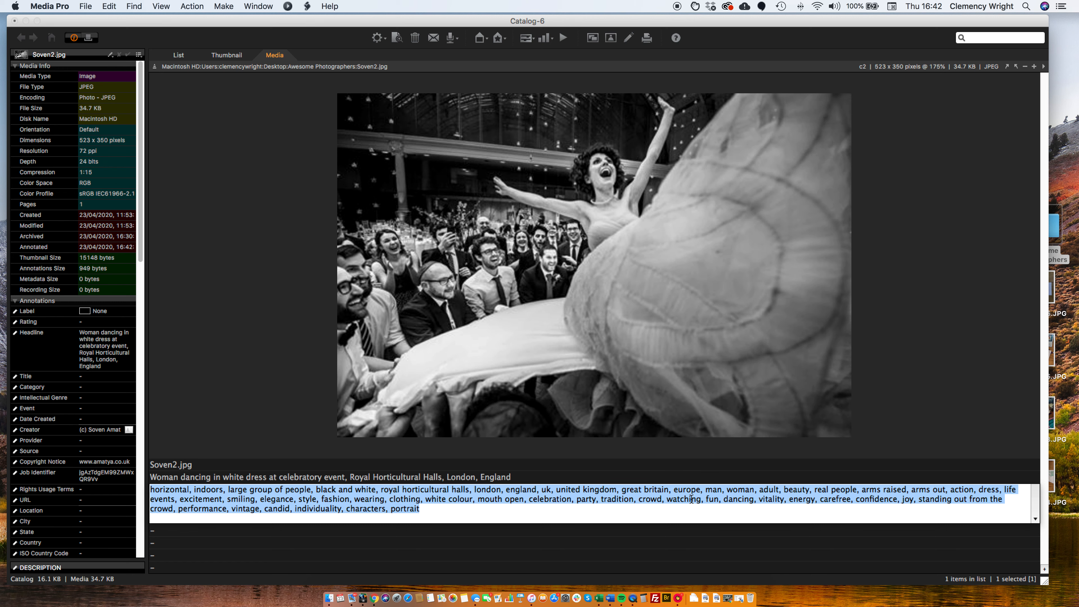
pyautogui.click(325, 508)
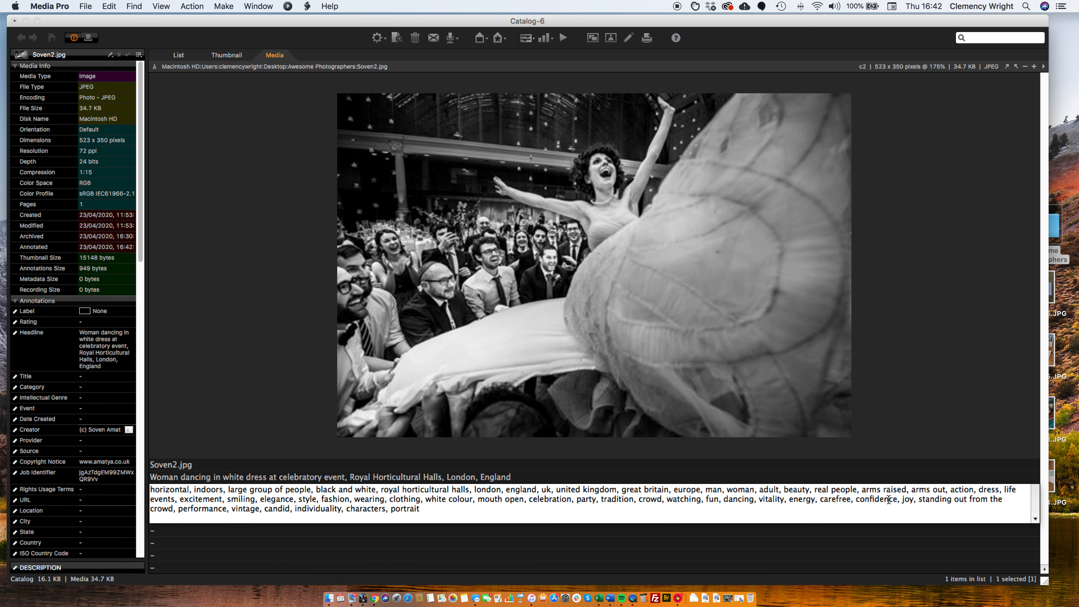
pyautogui.doubleClick(886, 499)
pyautogui.click(612, 499)
pyautogui.doubleClick(356, 498)
pyautogui.click(480, 499)
pyautogui.moveTo(481, 499); pyautogui.dragTo(524, 502)
pyautogui.click(197, 510)
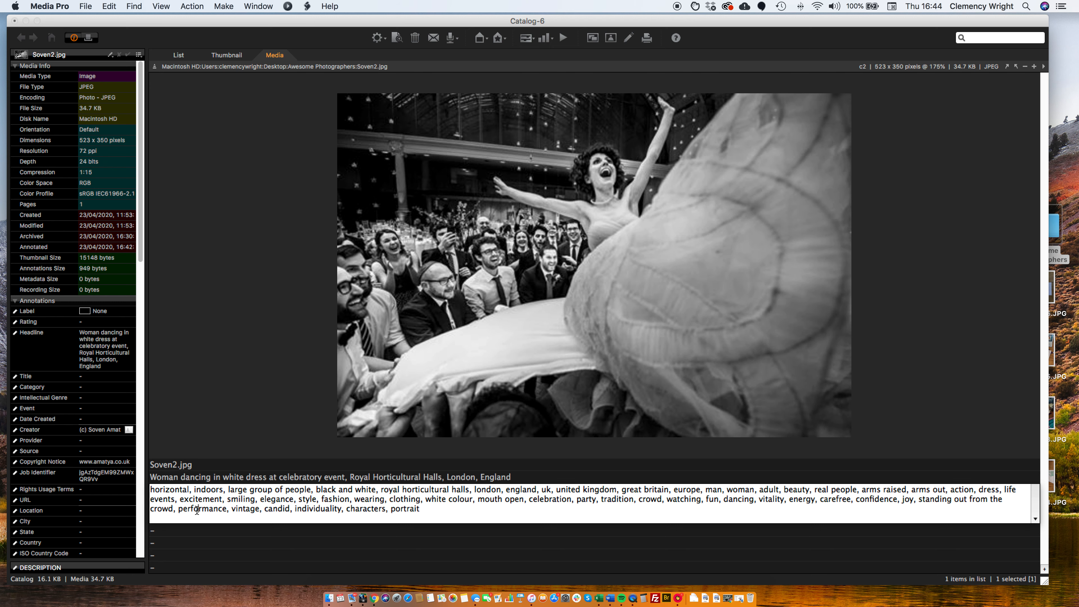